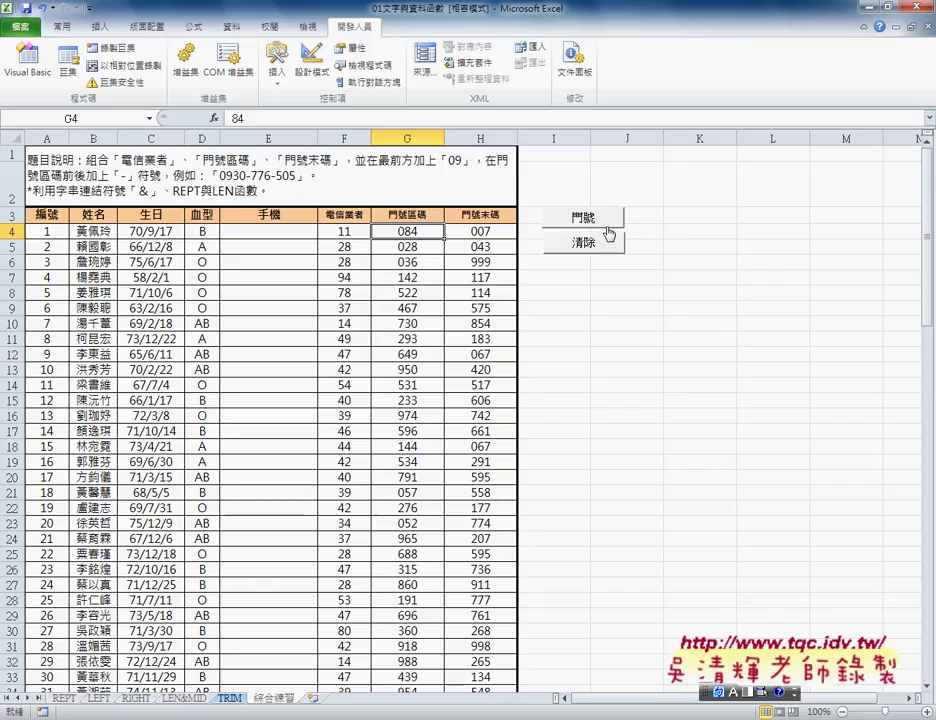
Run the sheet's buttons to fill and then clear the 手機 column several times.
left_click(588, 220)
left_click(594, 250)
left_click(588, 218)
left_click(588, 244)
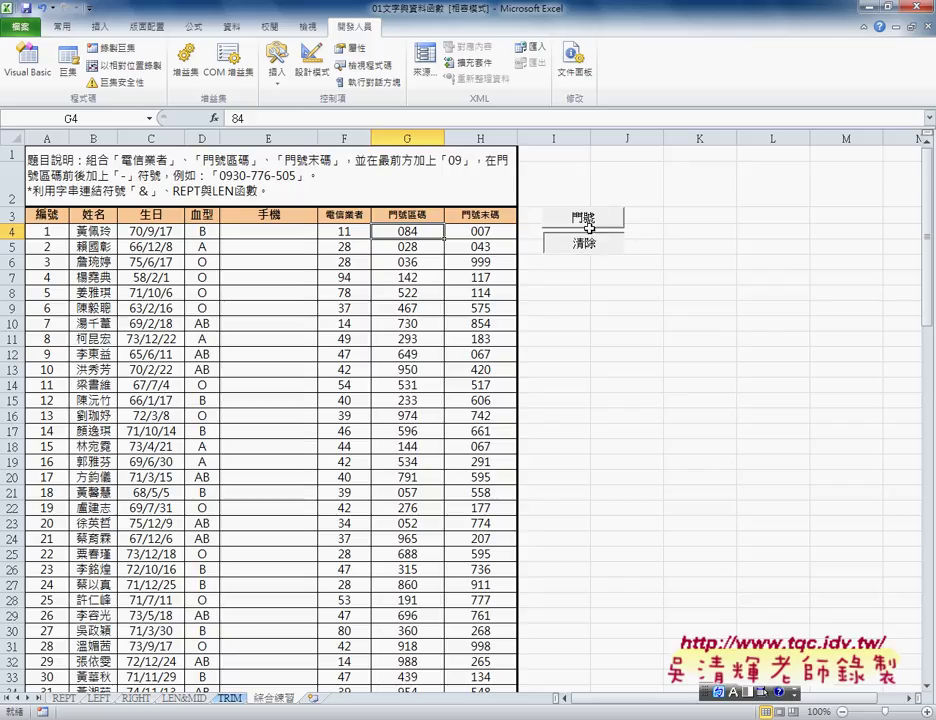
left_click(587, 220)
key("Right")
key("Right")
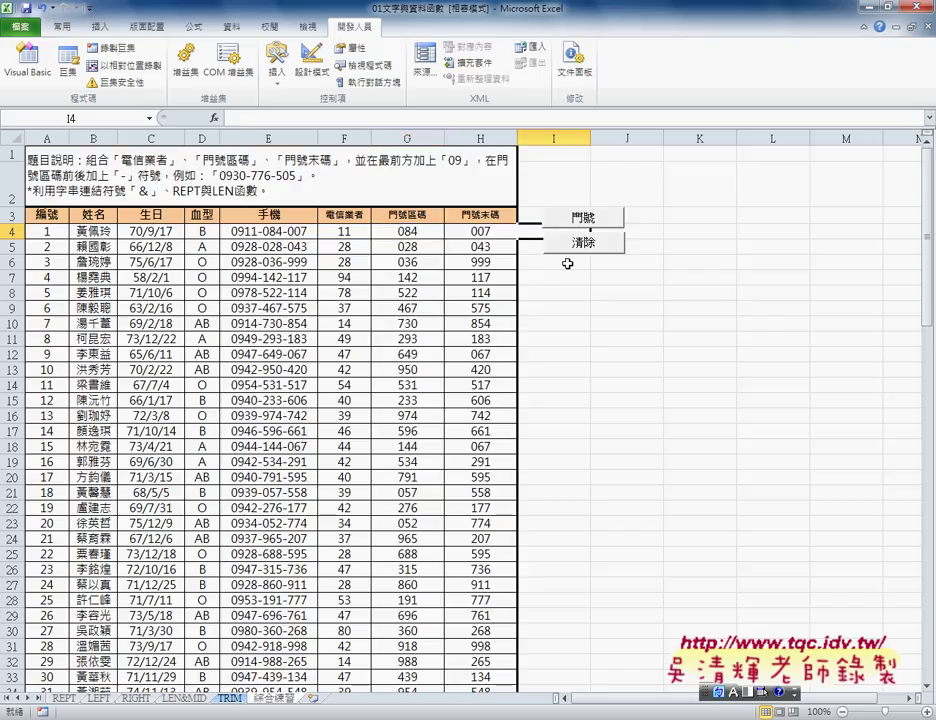
key("Down")
key("Down")
left_click(600, 246)
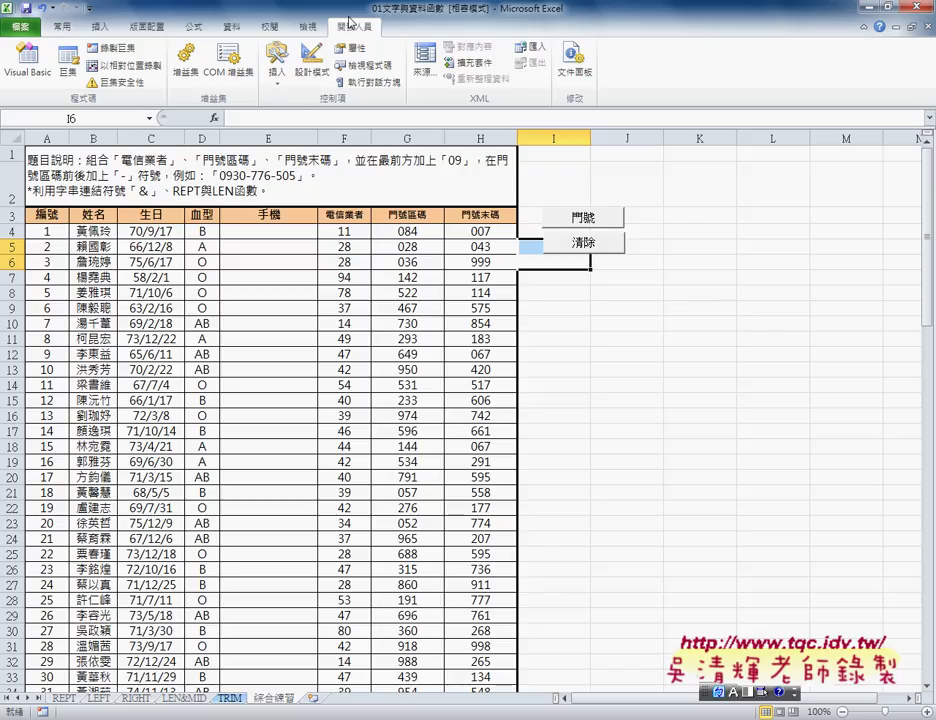
Open the VBA editor, select Module1, and widen the project and properties panes.
left_click(33, 66)
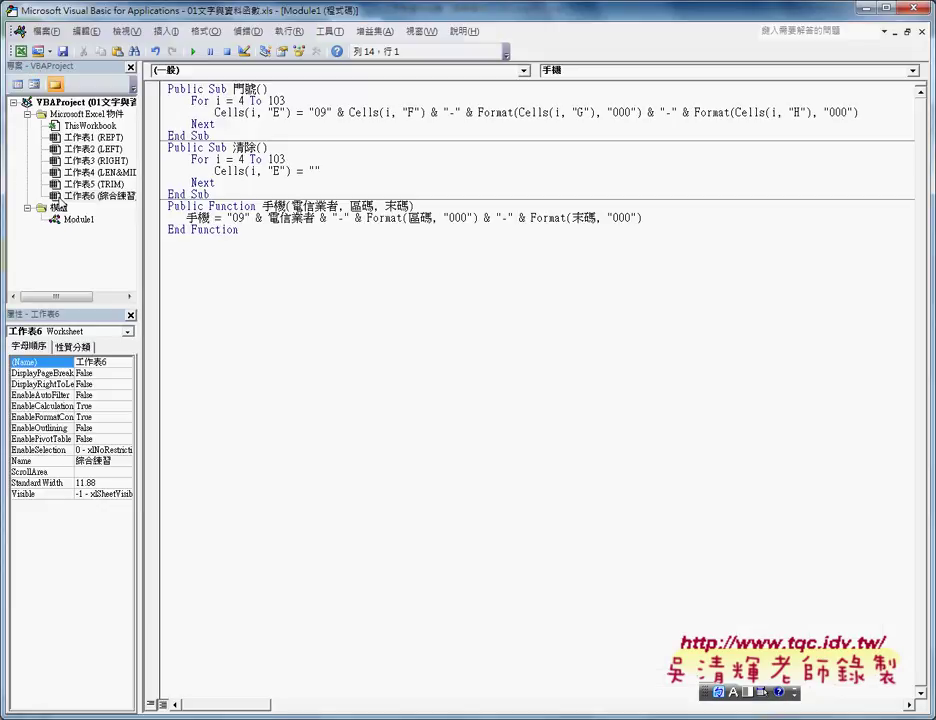
left_click(86, 221)
left_click_drag(138, 219, 178, 215)
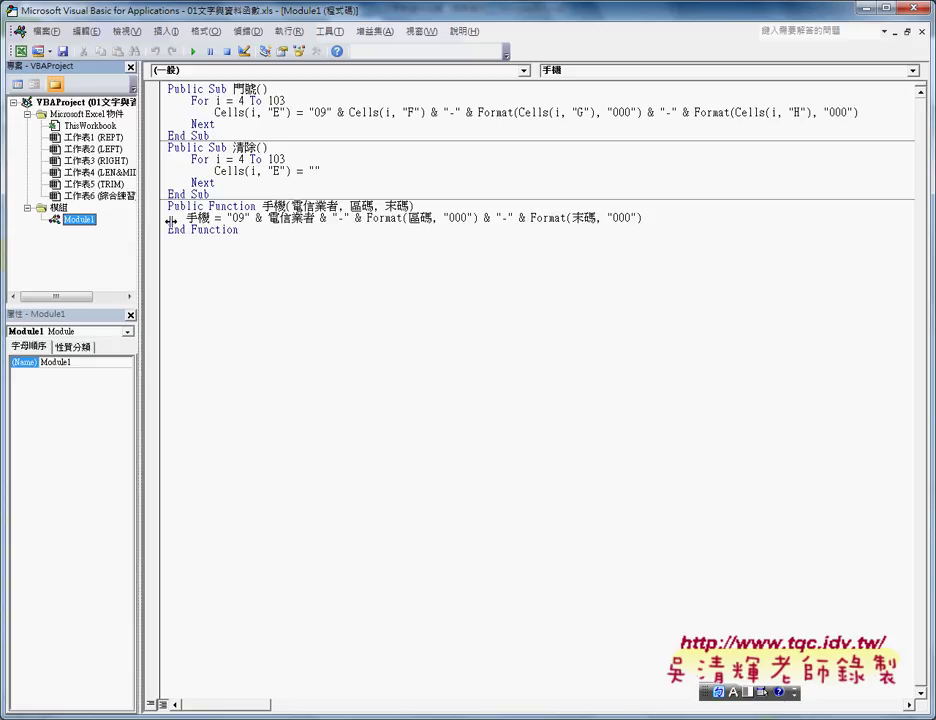
Select the VBAProject root node, briefly annotating its name and the Module1 area.
left_click(80, 102)
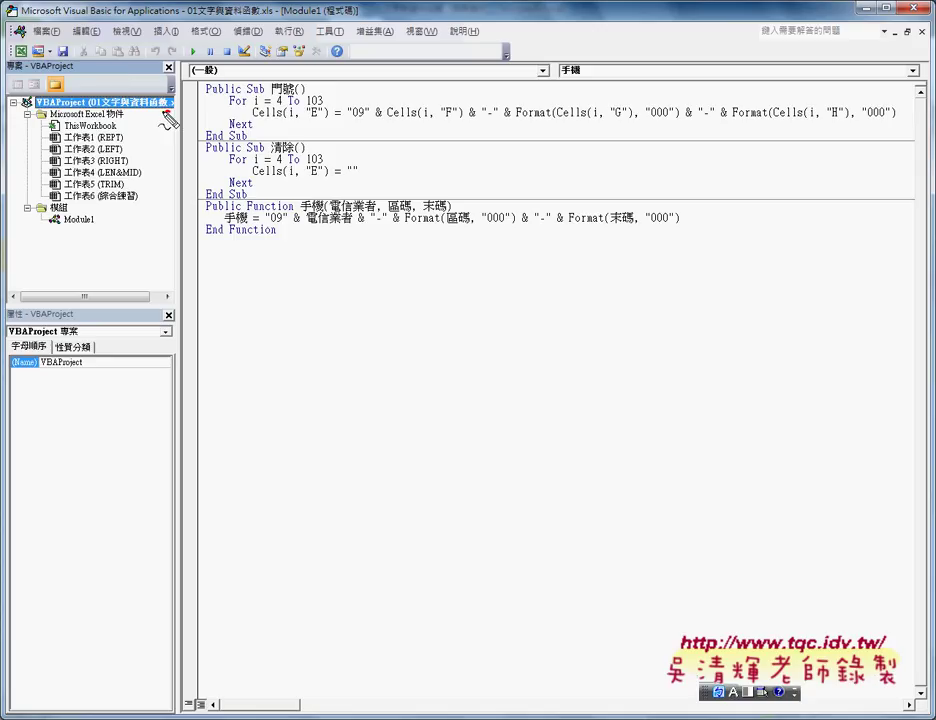
mouse_move(170, 110)
left_mouse_down()
mouse_move(180, 100)
mouse_move(176, 114)
left_mouse_up()
left_click_drag(85, 108, 37, 109)
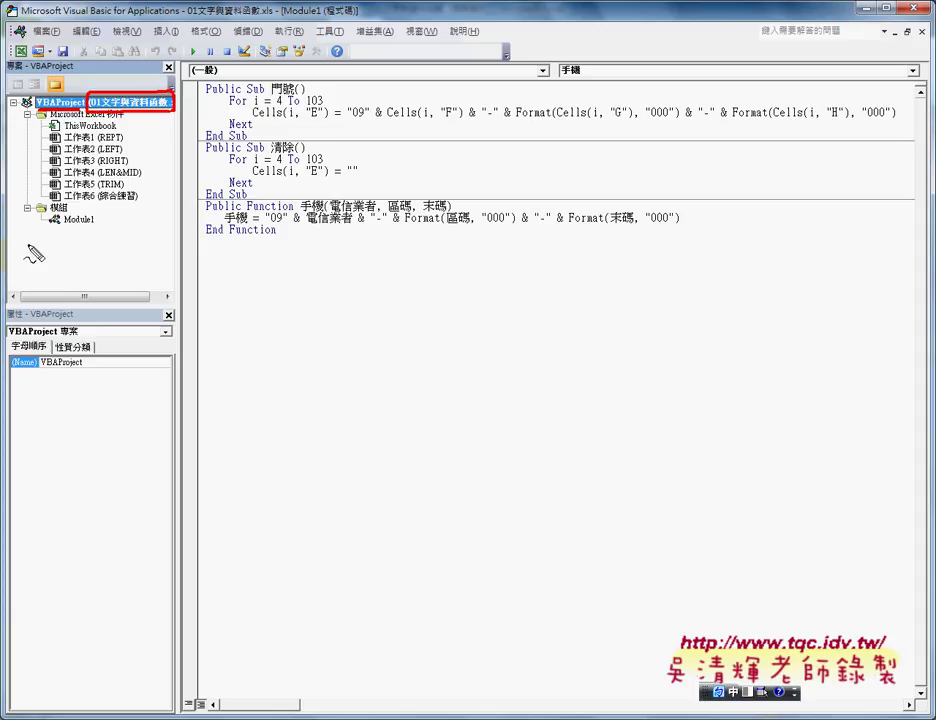
mouse_move(19, 259)
left_mouse_down()
mouse_move(88, 240)
mouse_move(138, 258)
mouse_move(19, 258)
mouse_move(28, 292)
left_mouse_up()
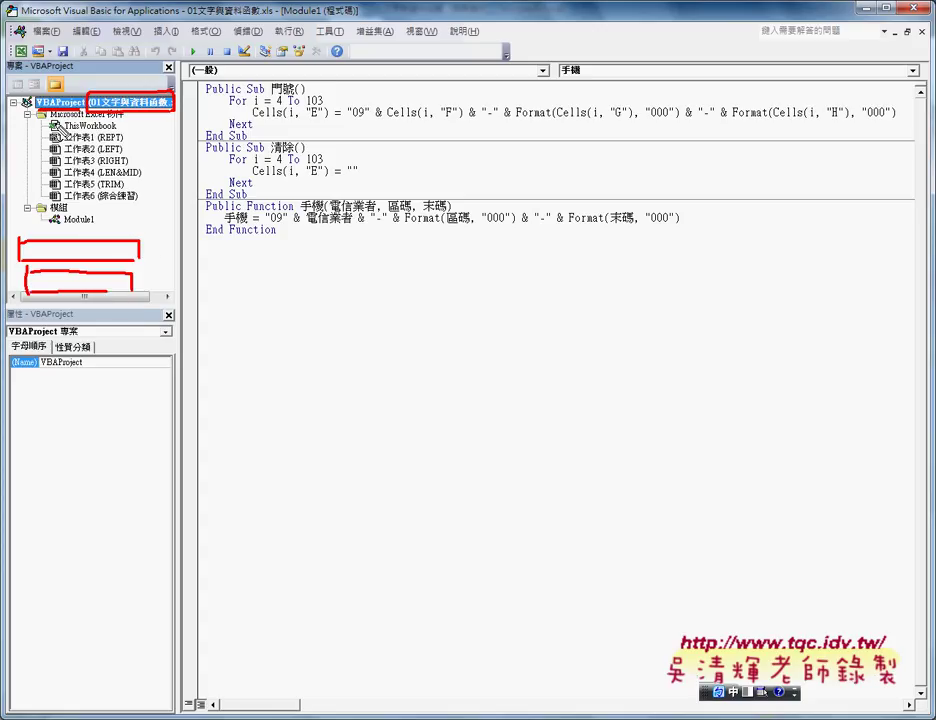
key("Escape")
left_click(100, 103)
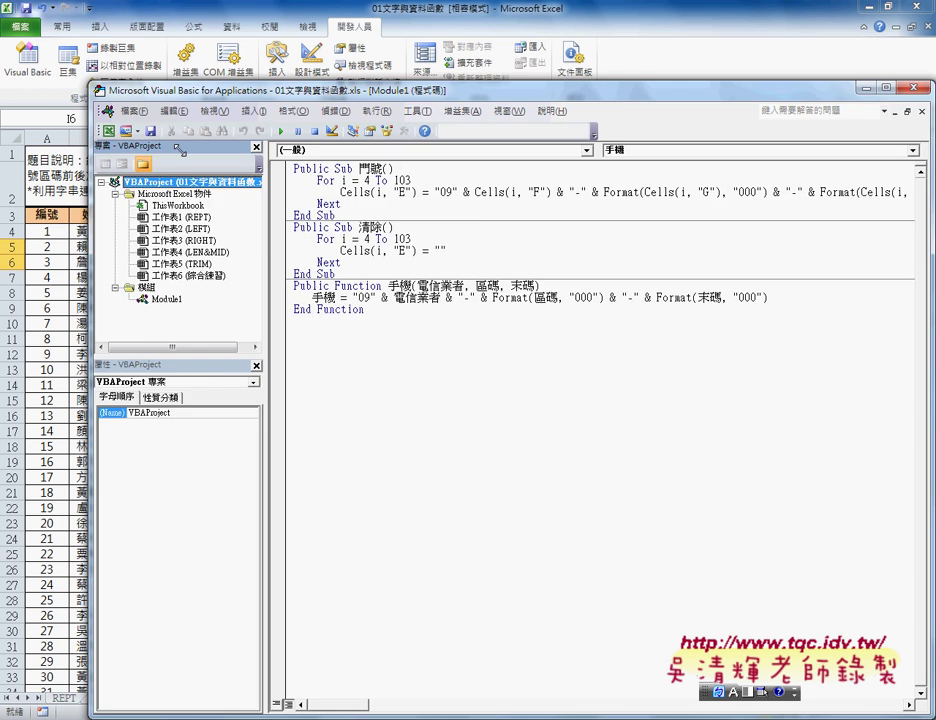
Resize the VBA editor into a smaller floating window so the sheet's first columns show.
left_click_drag(178, 148, 182, 94)
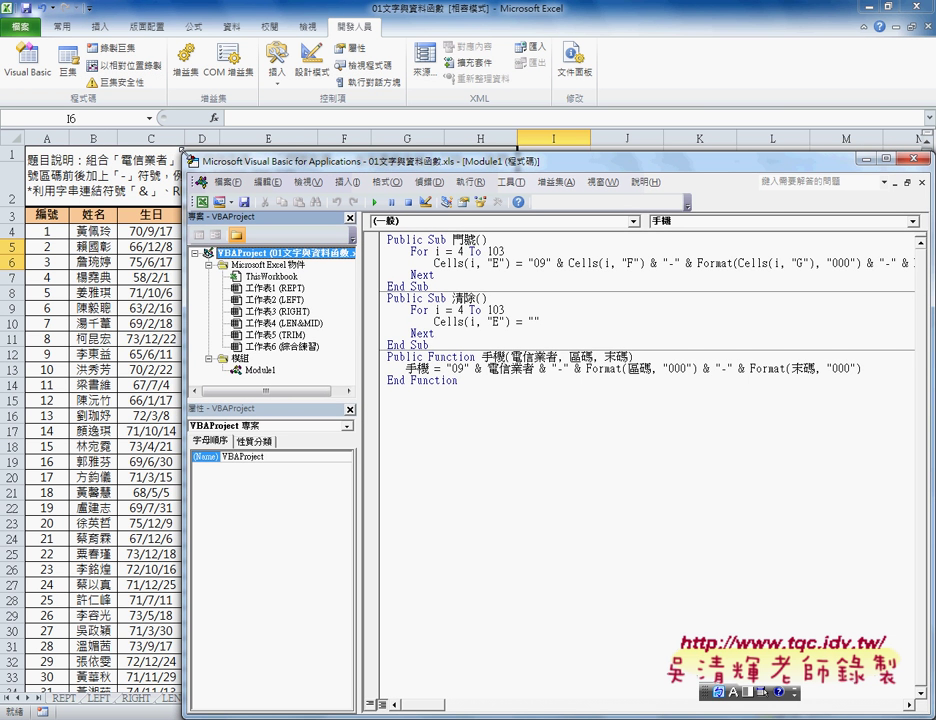
mouse_move(244, 109)
left_mouse_down()
mouse_move(168, 95)
mouse_move(430, 97)
mouse_move(398, 95)
left_mouse_up()
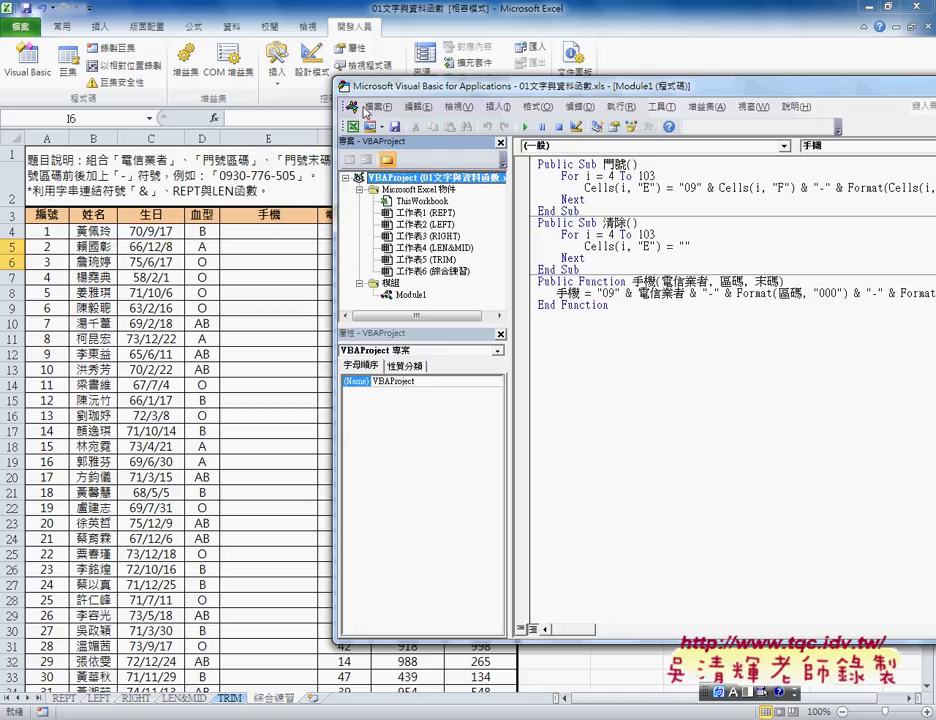
left_click_drag(366, 87, 503, 89)
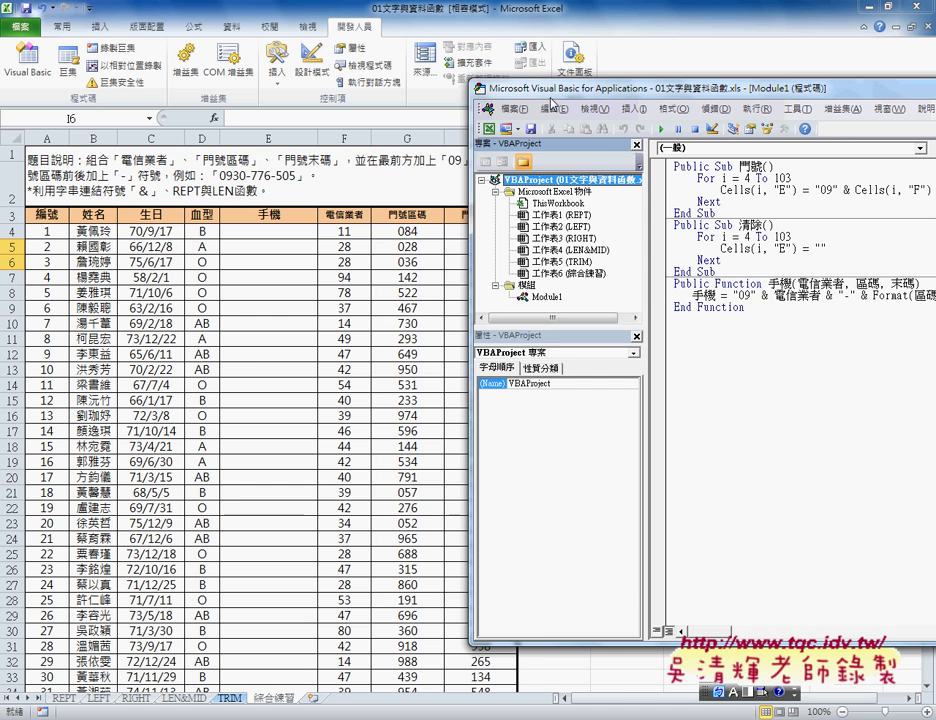
left_click_drag(547, 92, 244, 89)
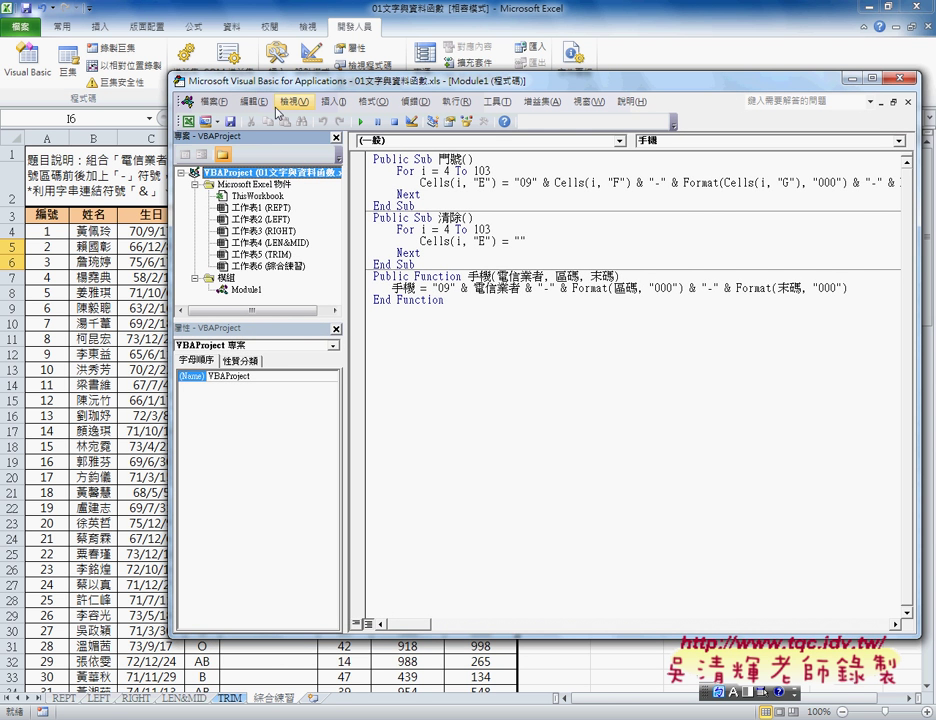
left_click_drag(171, 73, 226, 106)
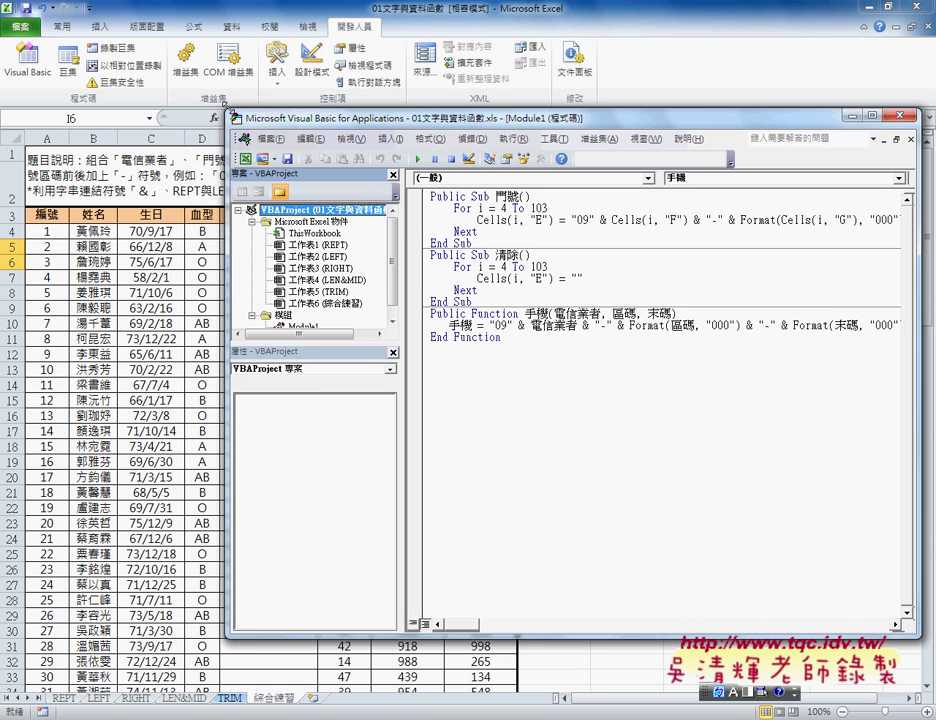
left_click_drag(284, 123, 213, 107)
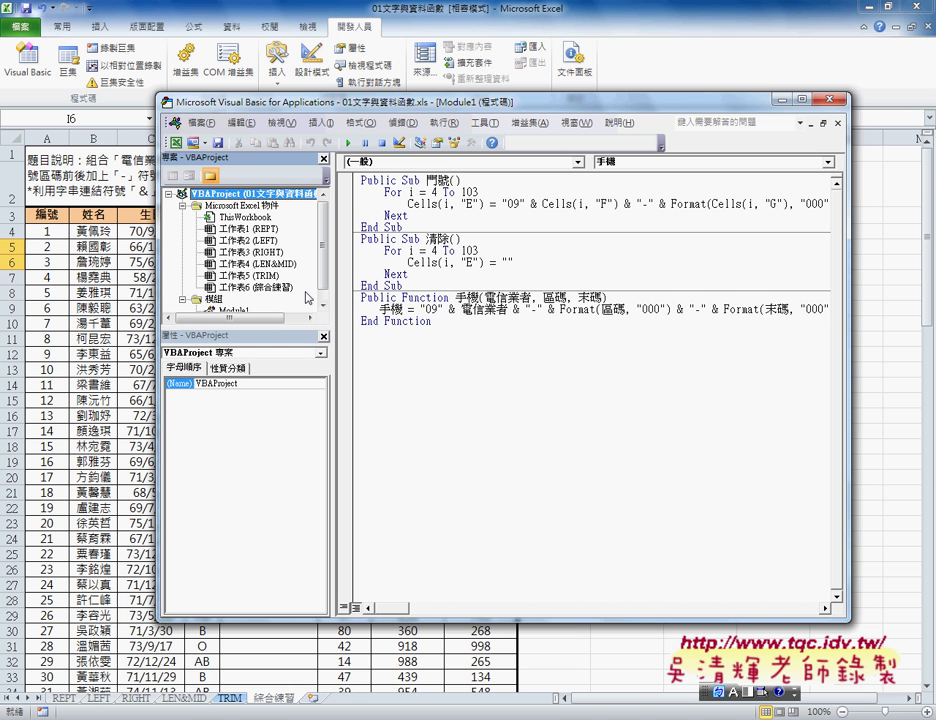
scroll(325, 268, "down", 1)
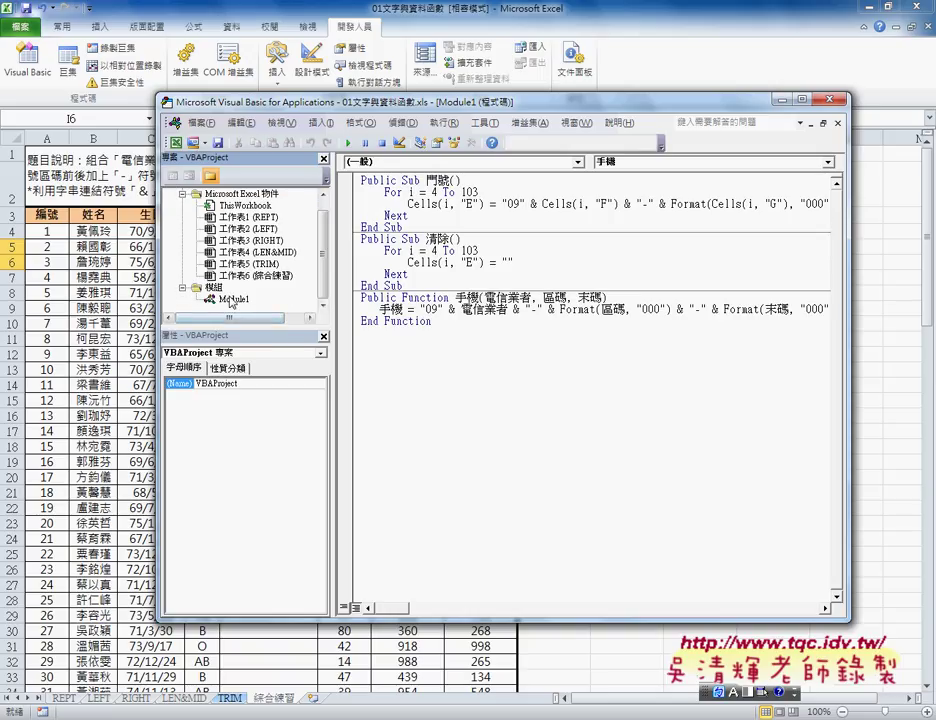
left_click(238, 299)
right_click(244, 300)
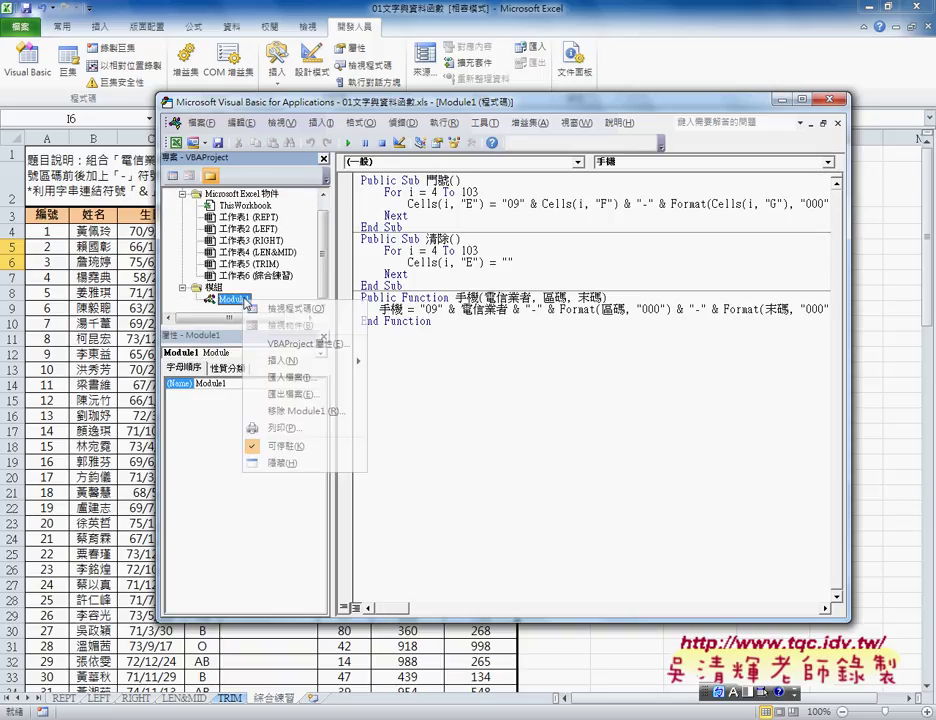
left_click(300, 410)
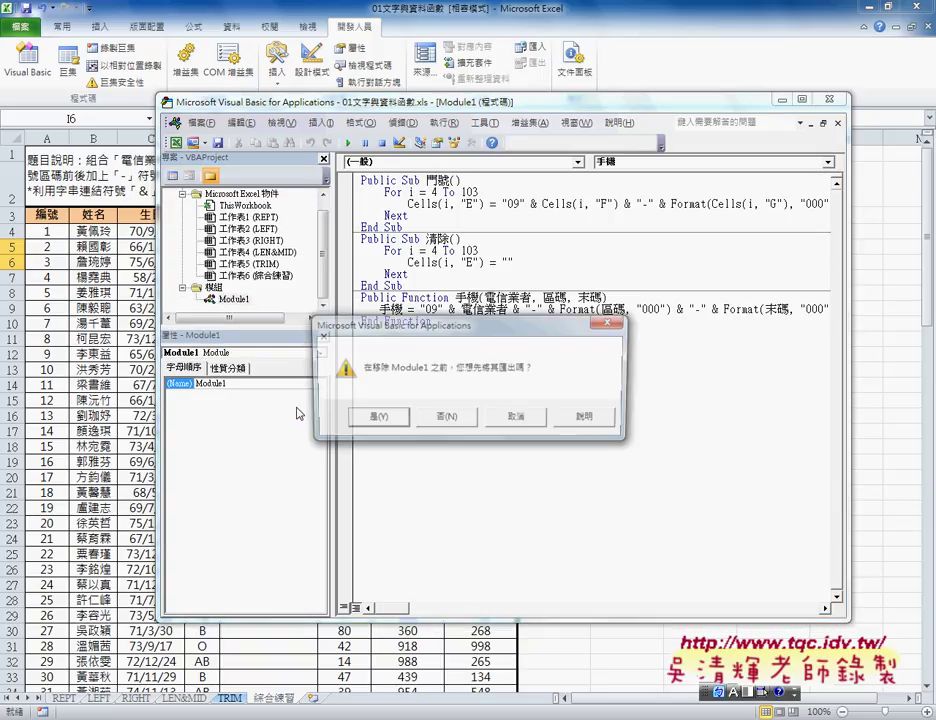
left_click(453, 421)
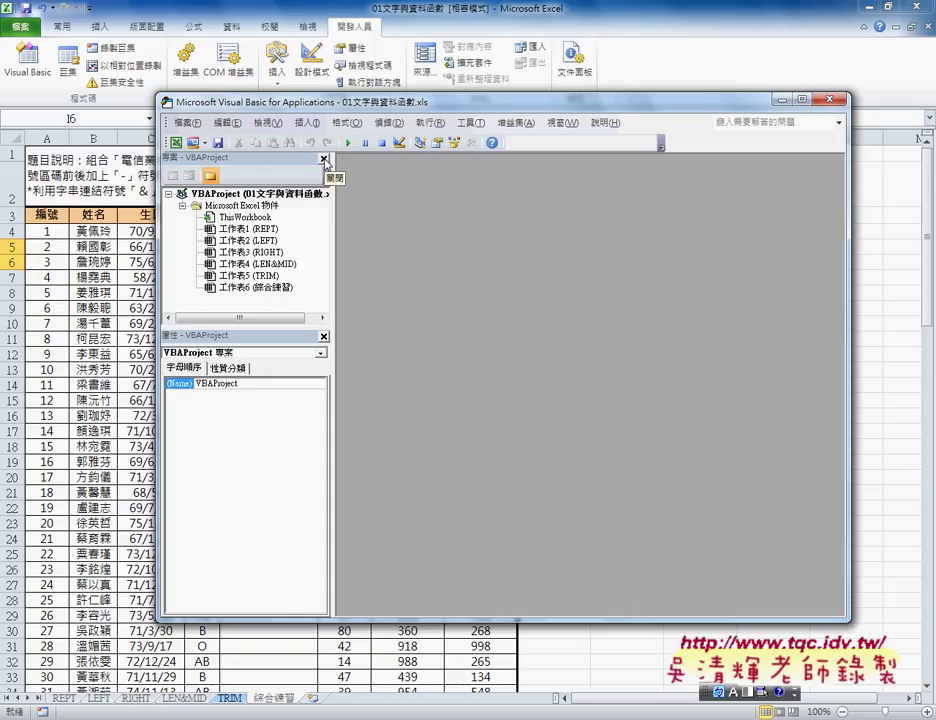
Close the Project and Properties panes, then close and reopen the VBA editor.
left_click(323, 159)
left_click(324, 157)
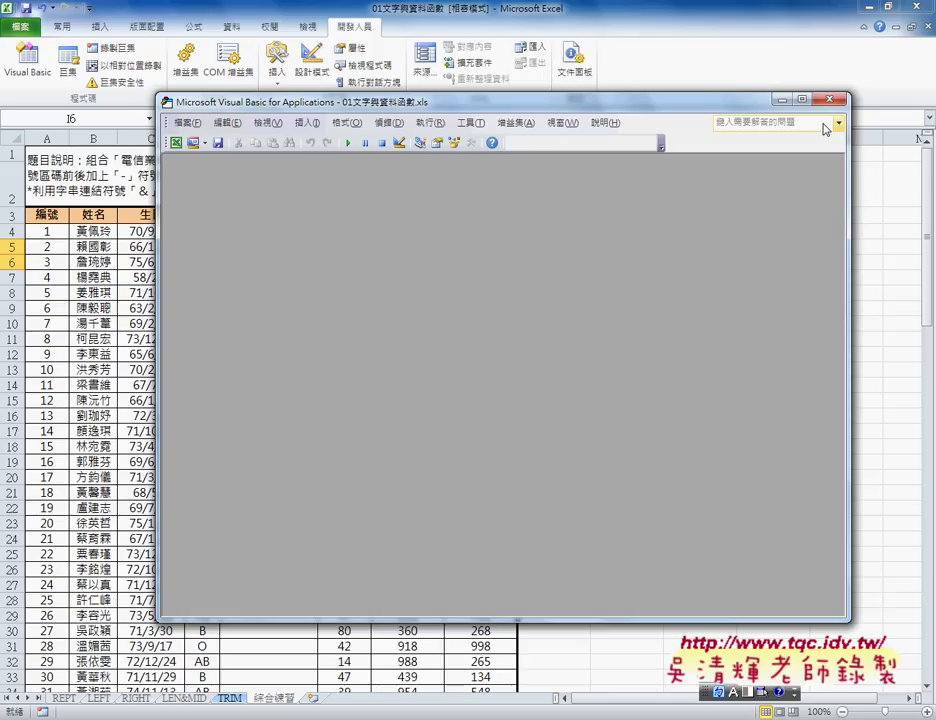
left_click(829, 99)
left_click(35, 77)
Show the Project Explorer again and move the editor right to reveal the worksheet.
left_click(268, 123)
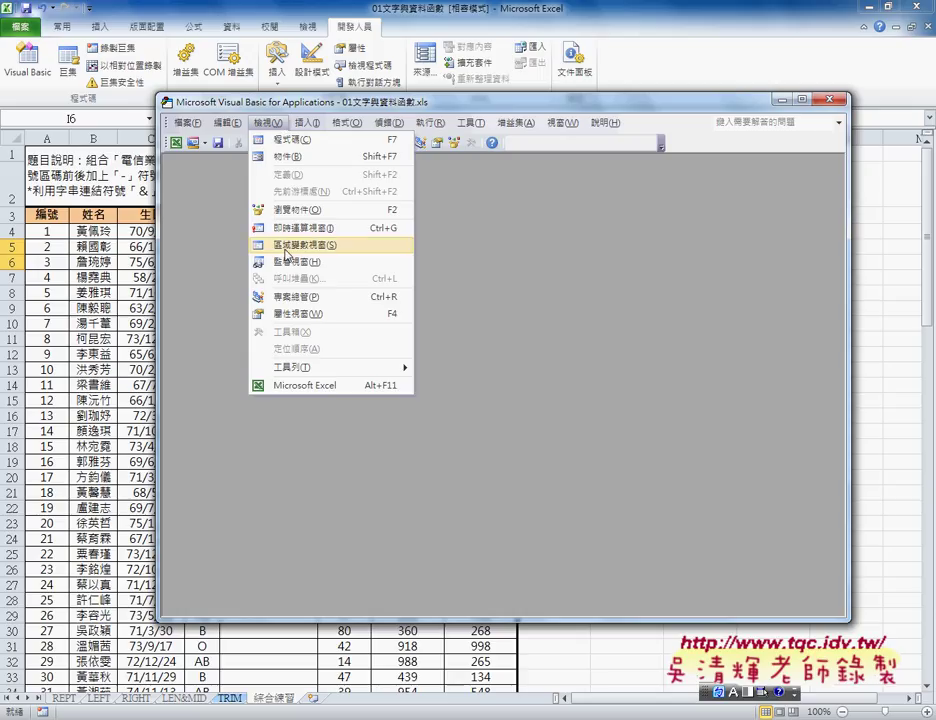
left_click(288, 298)
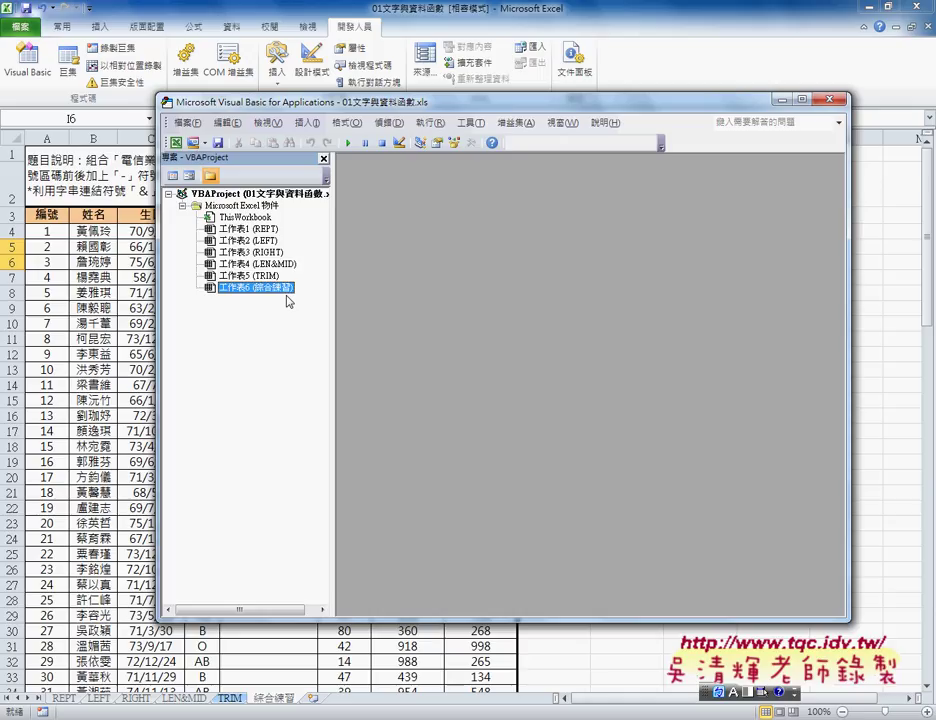
left_click_drag(354, 105, 542, 105)
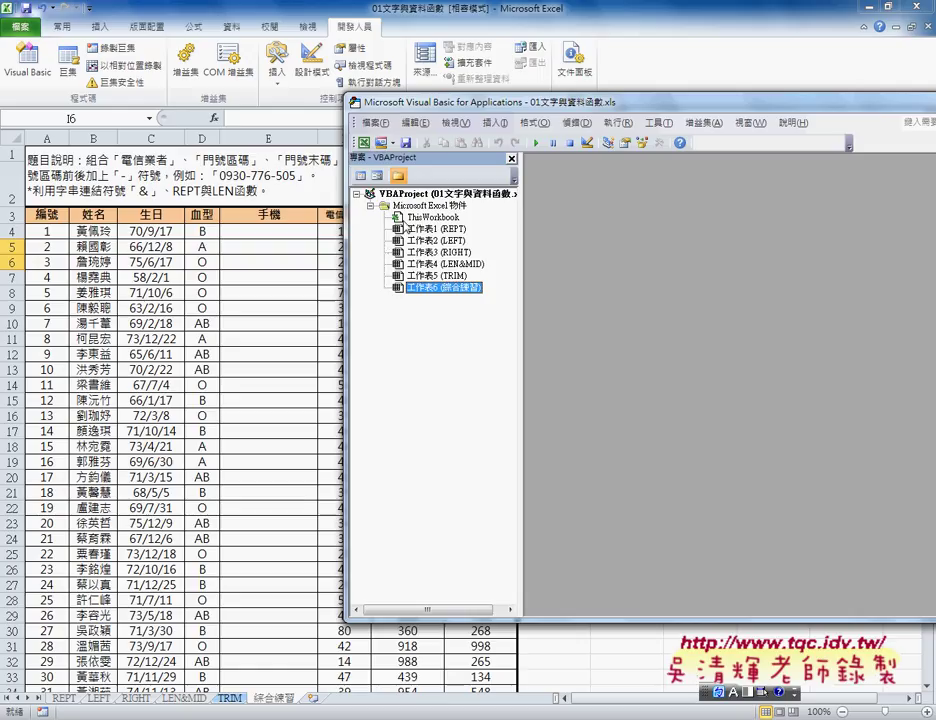
Insert a new module through the 工作表3 (RIGHT) entry's right-click menu.
right_click(404, 218)
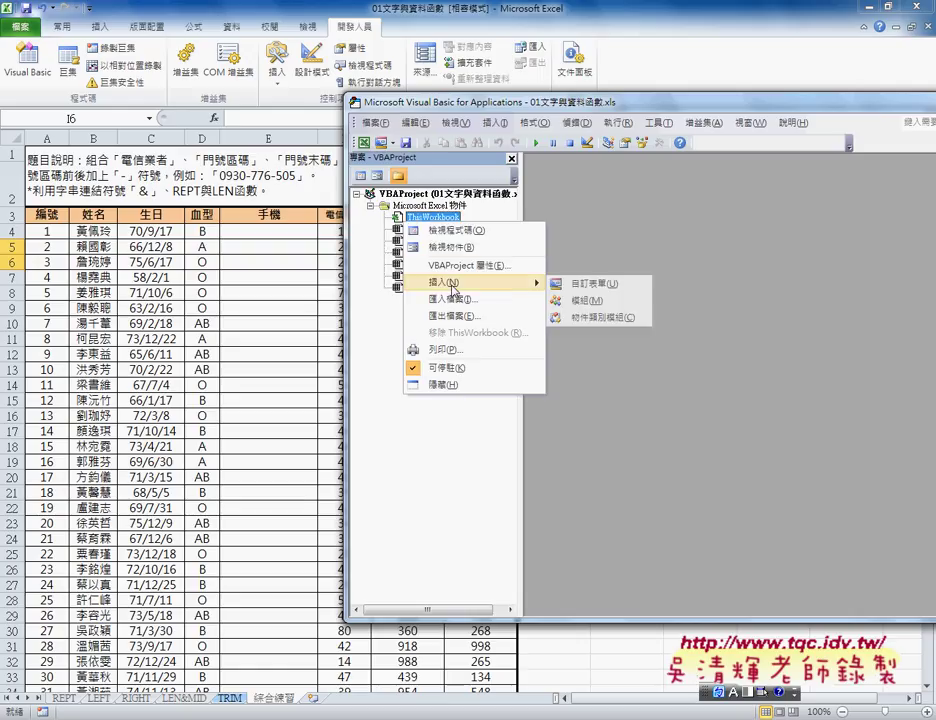
mouse_move(445, 282)
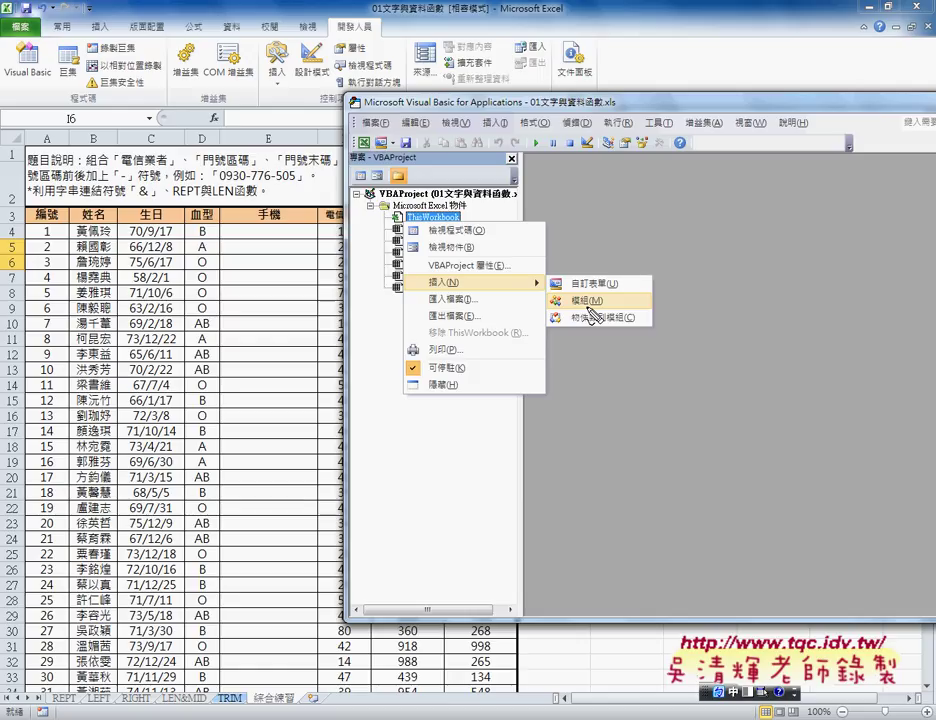
left_click_drag(594, 316, 592, 302)
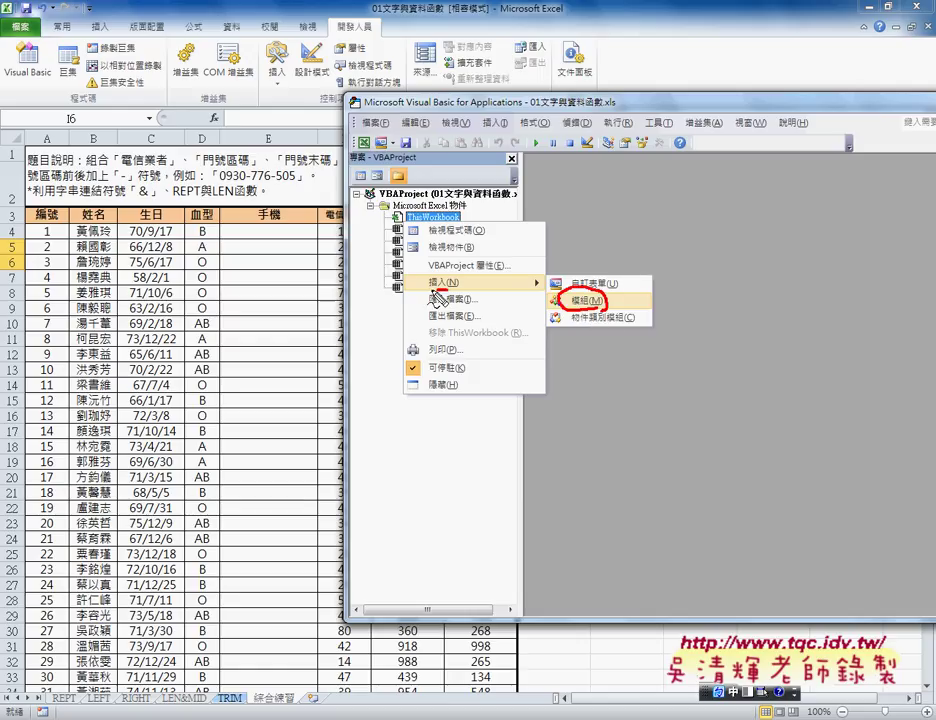
mouse_move(434, 293)
left_mouse_down()
mouse_move(415, 333)
mouse_move(418, 300)
left_mouse_up()
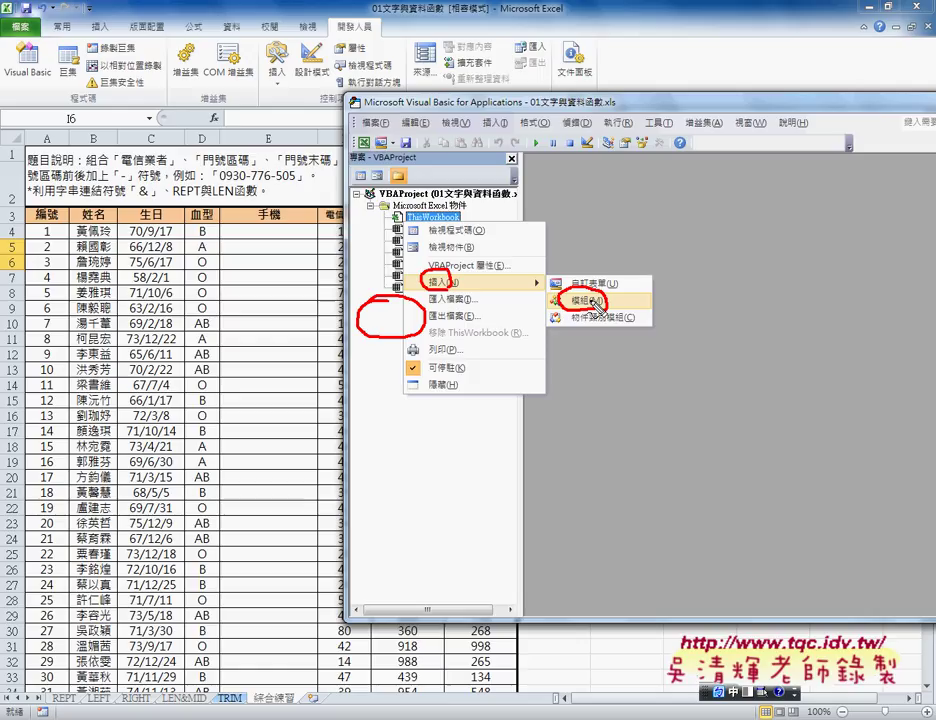
left_click(597, 301)
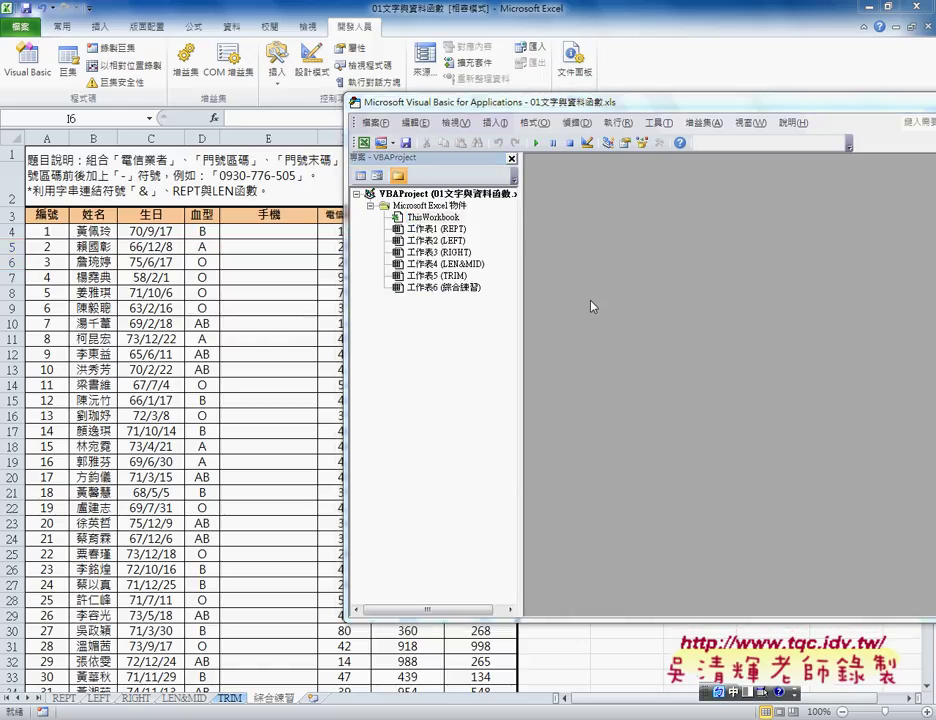
left_click(415, 252)
right_click(412, 252)
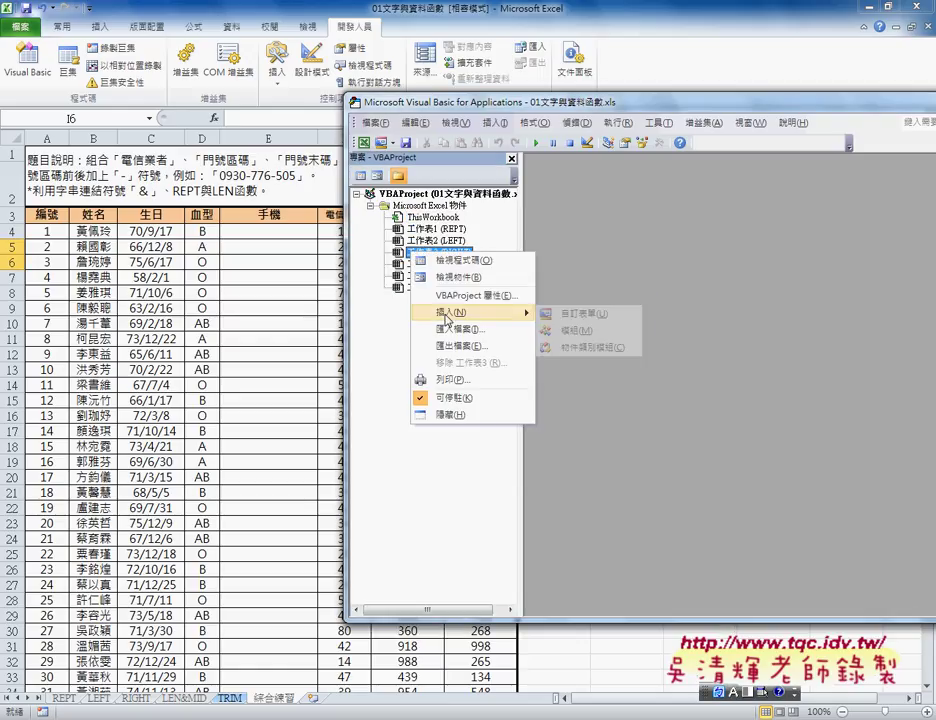
left_click(566, 330)
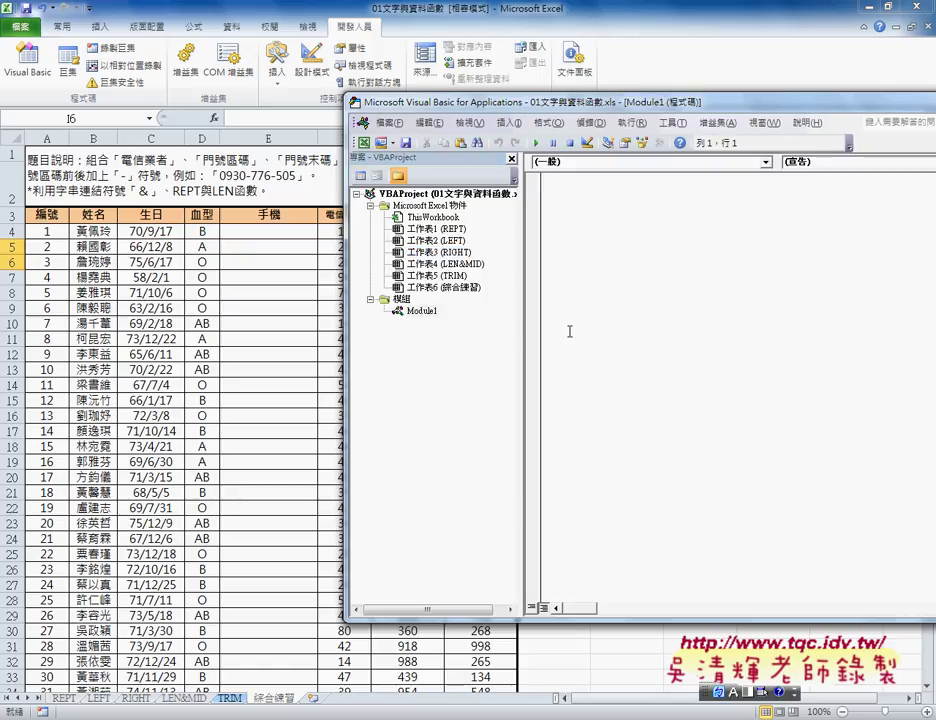
Reposition the editor window to reveal the sheet's buttons.
left_click_drag(512, 103, 348, 113)
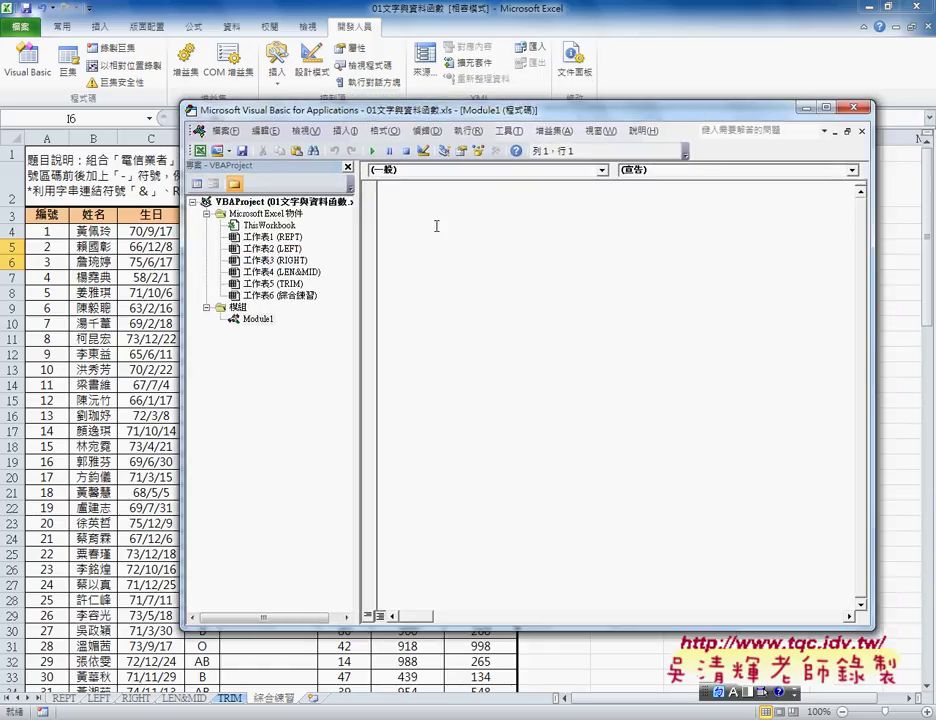
left_click(345, 131)
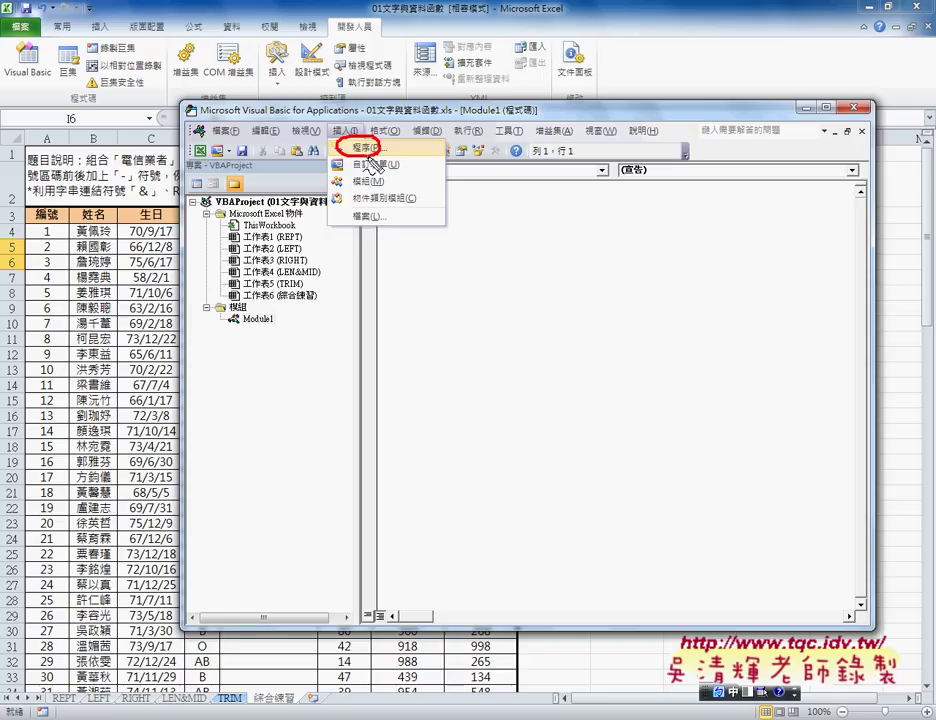
left_click(394, 150)
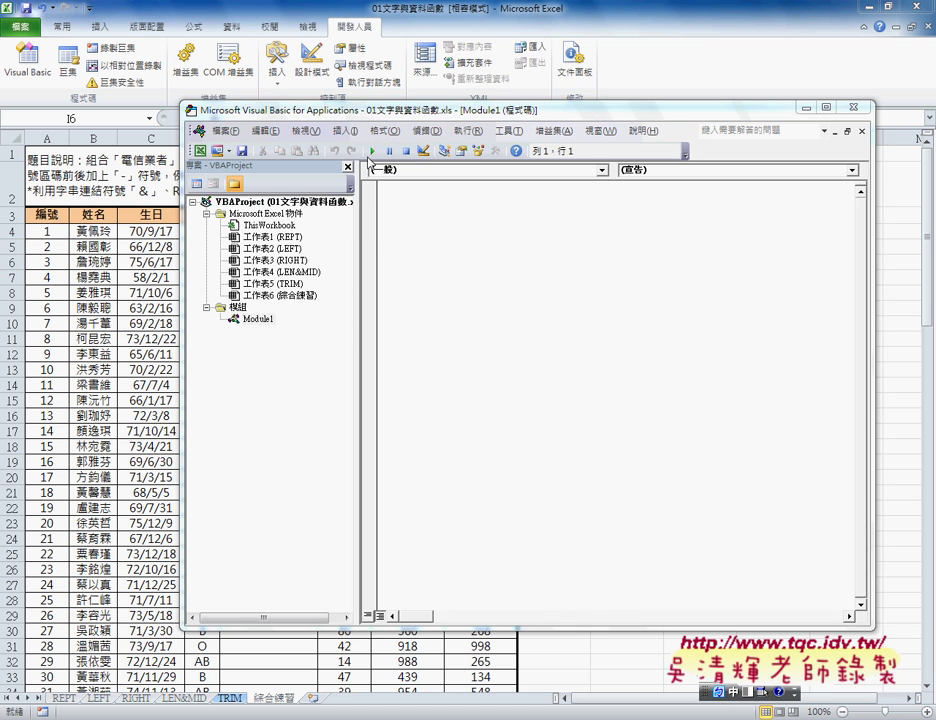
mouse_move(440, 109)
left_mouse_down()
mouse_move(515, 334)
mouse_move(487, 254)
mouse_move(487, 143)
left_mouse_up()
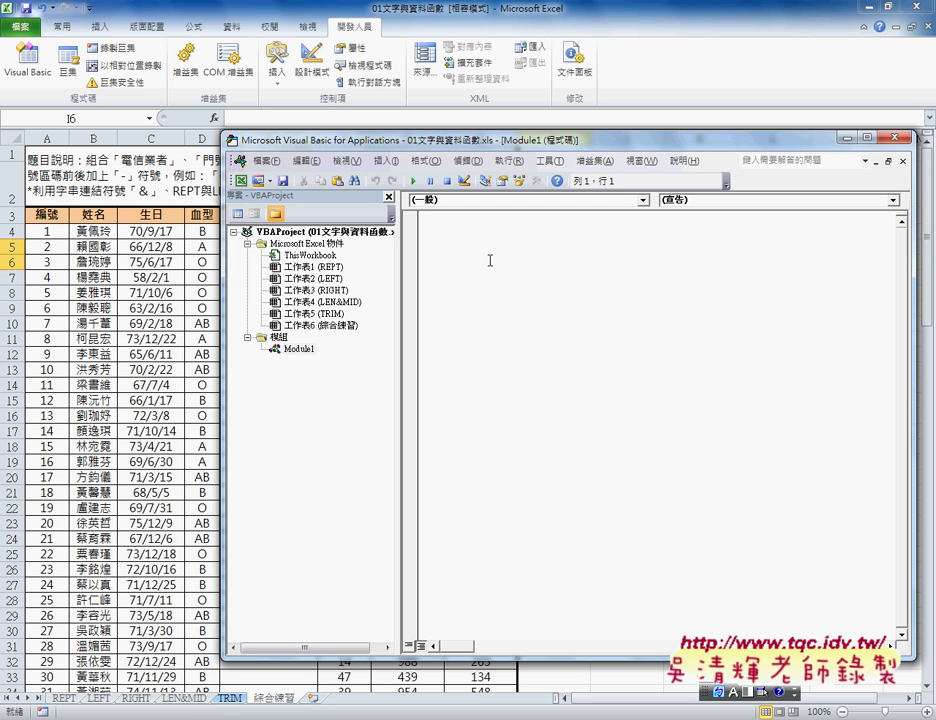
Start a new Public Sub procedure in Module1 and begin its name with 門.
left_click(386, 160)
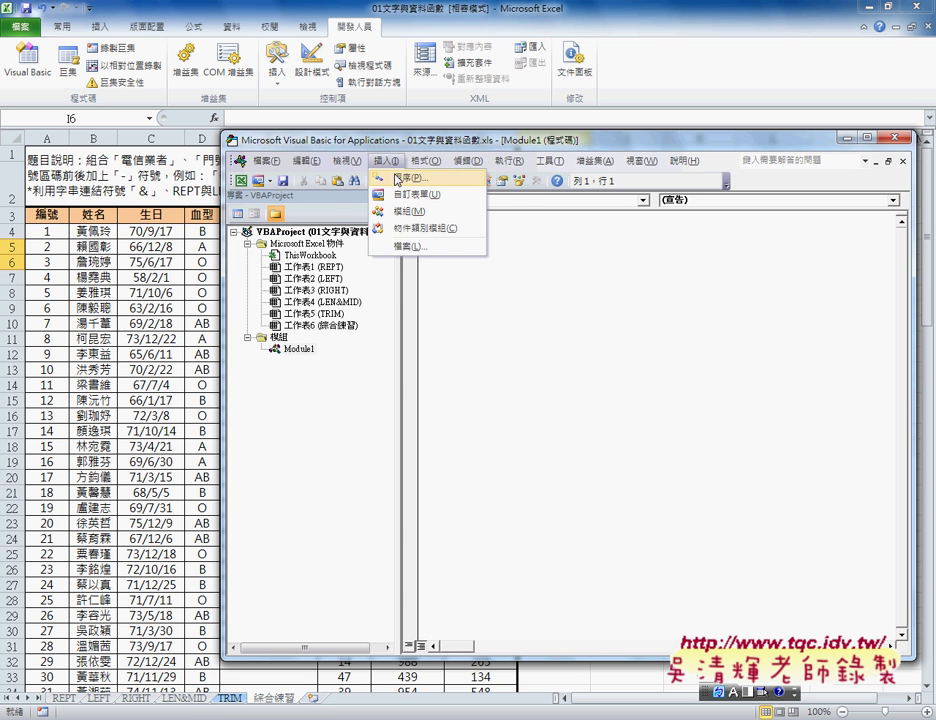
left_click(396, 178)
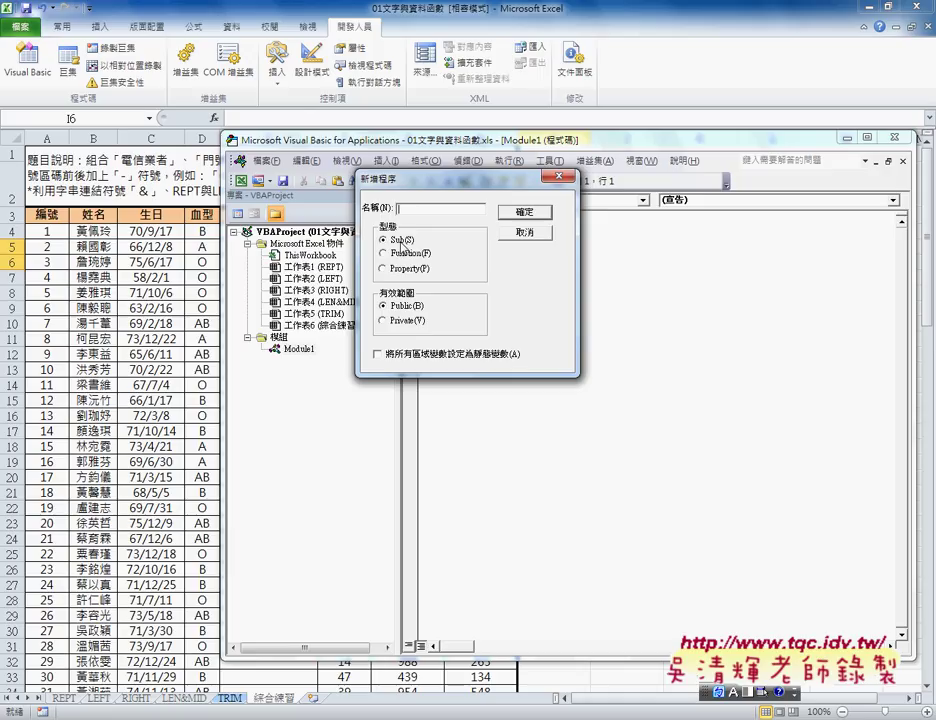
left_click(405, 254)
left_click(405, 241)
left_click(415, 210)
key("shift")
type("6")
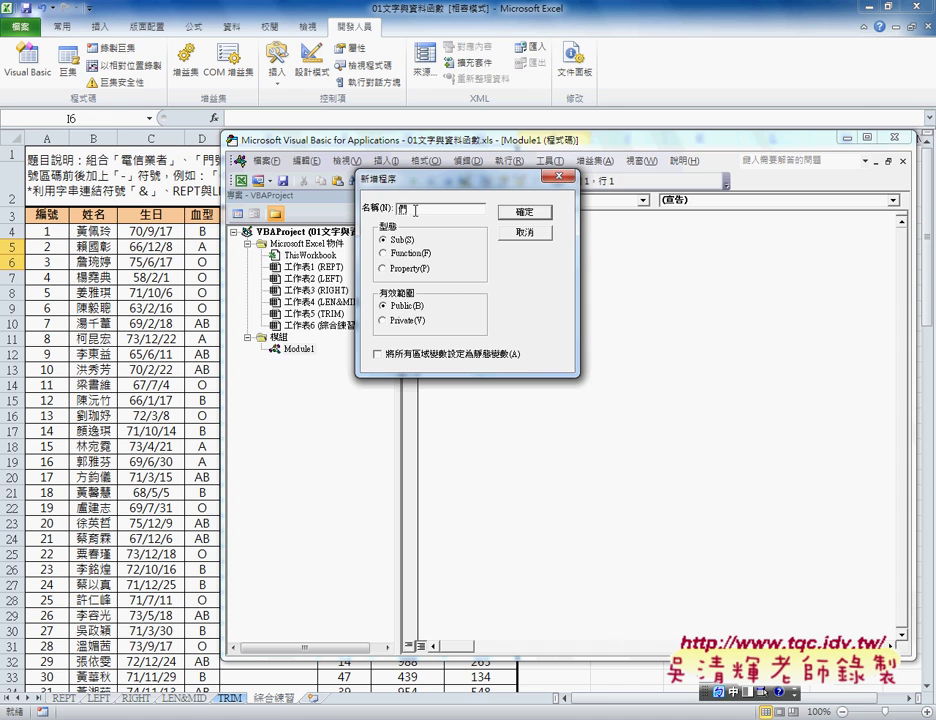